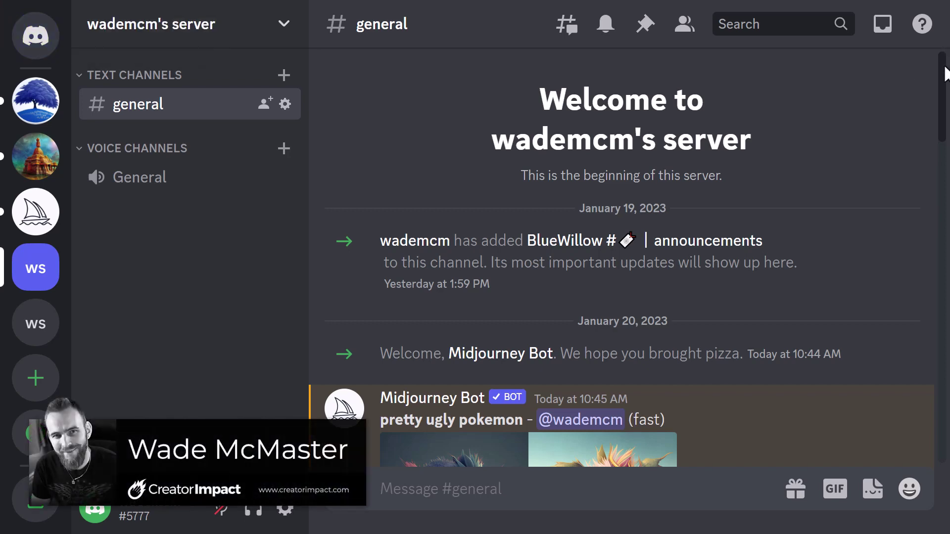
mouse_move(945, 72)
left_mouse_down()
mouse_move(946, 152)
mouse_move(945, 67)
left_mouse_up()
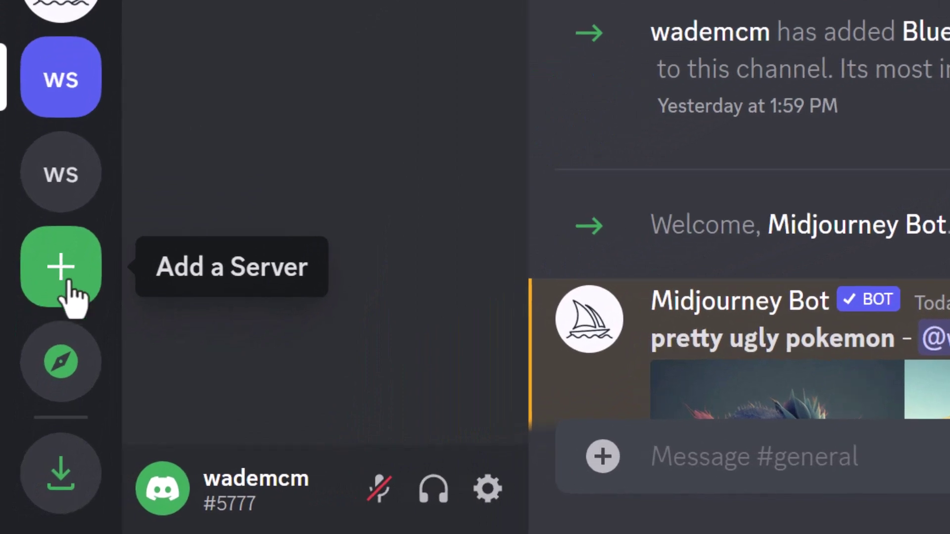
Create a server from scratch for me and my friends, named MJ Server
left_click(63, 266)
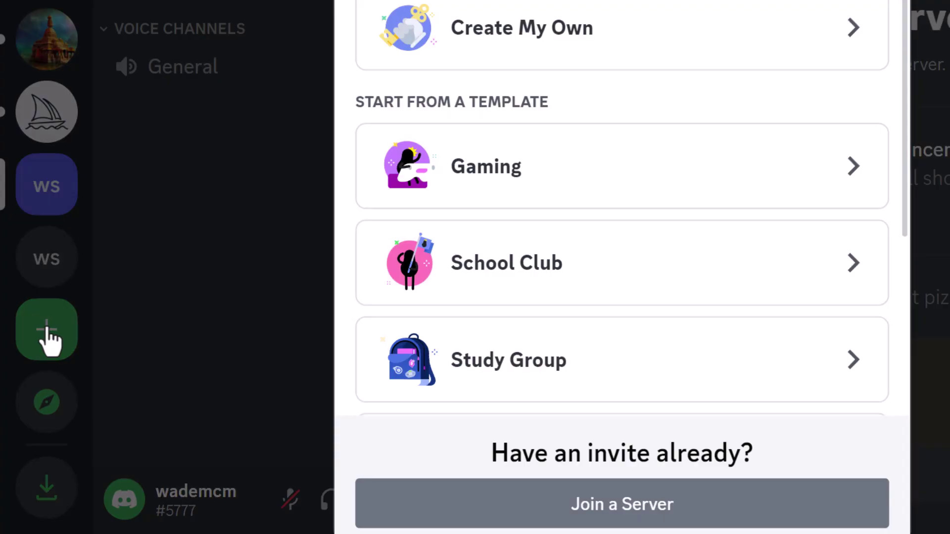
left_click(396, 171)
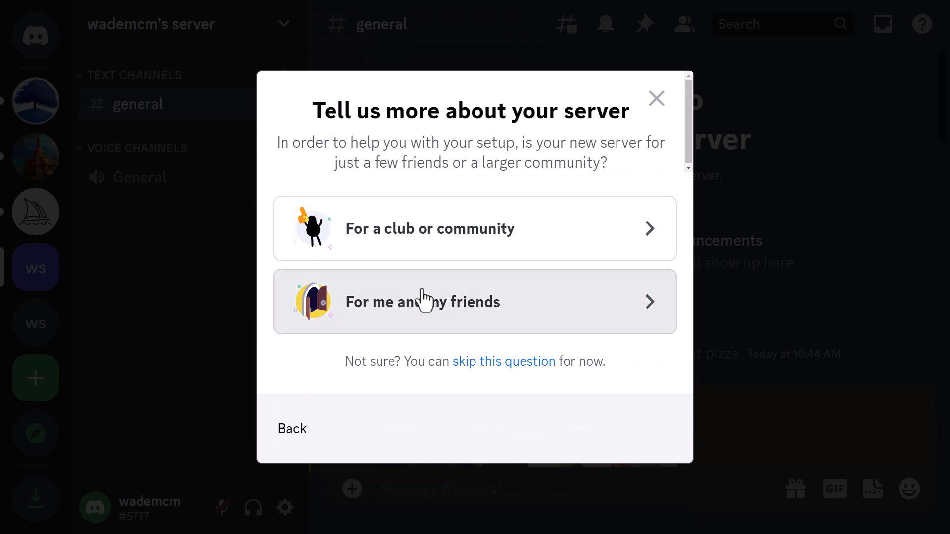
left_click(451, 304)
left_click_drag(435, 339, 282, 341)
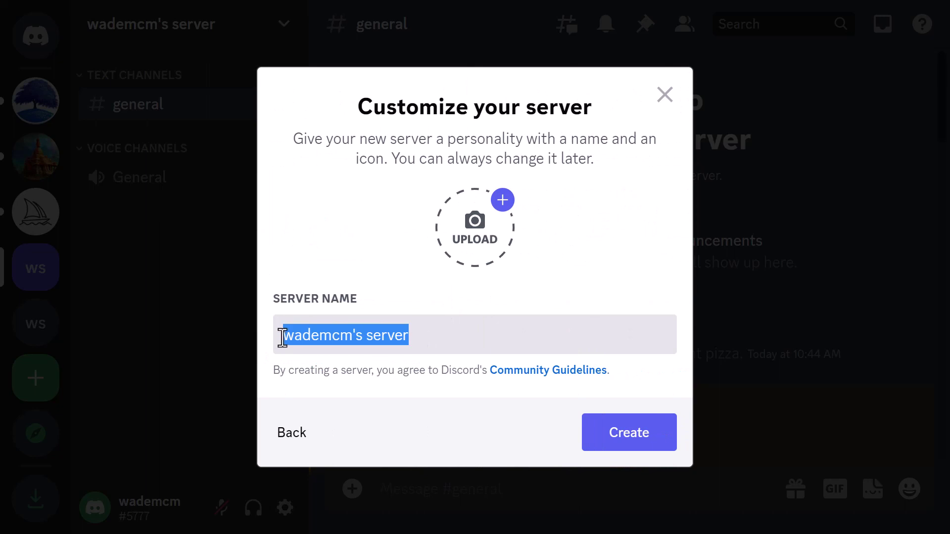
type("M")
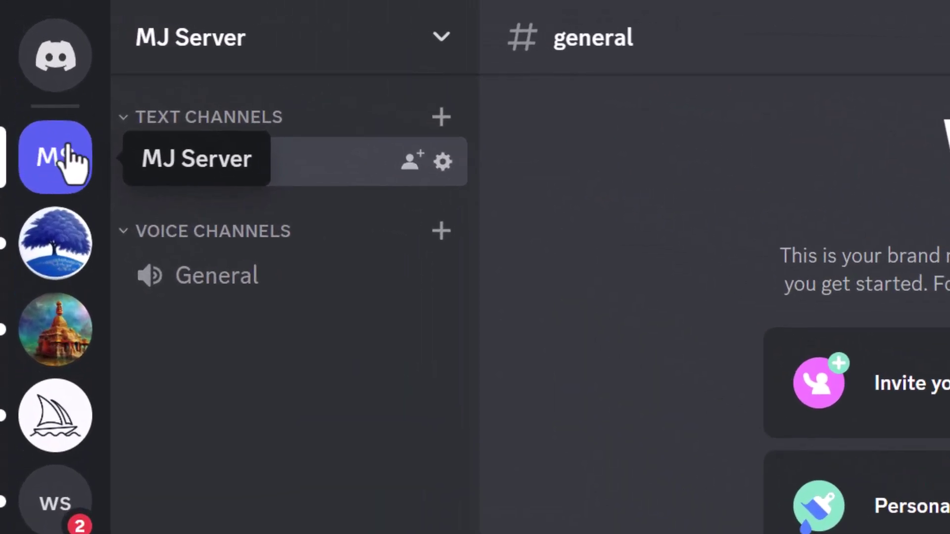
Go to the Midjourney server's newbies-50 newcomer channel
left_click(49, 401)
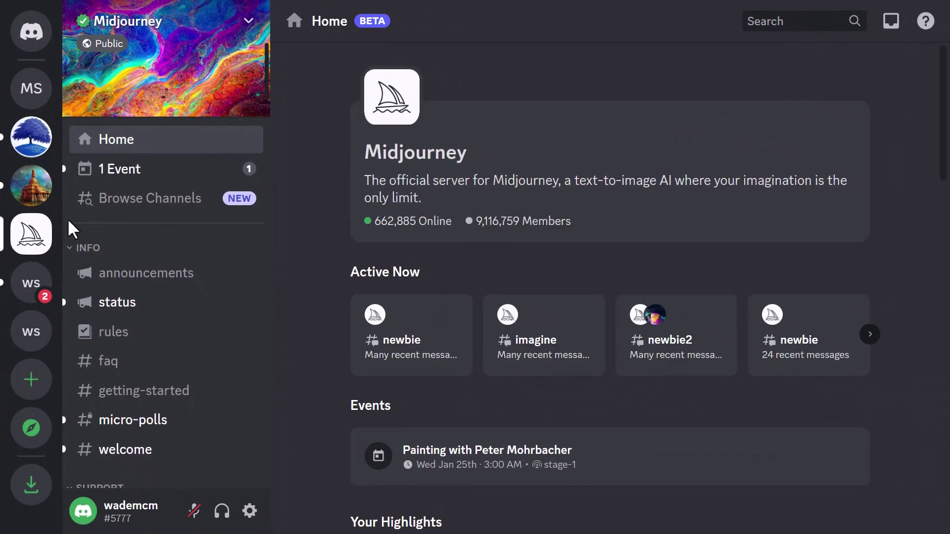
scroll(130, 167, "down", 3)
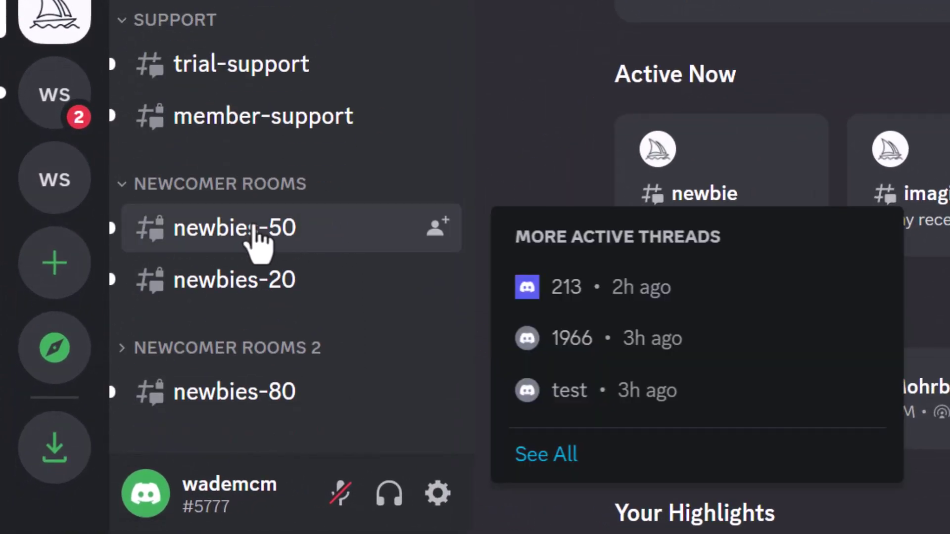
left_click(262, 245)
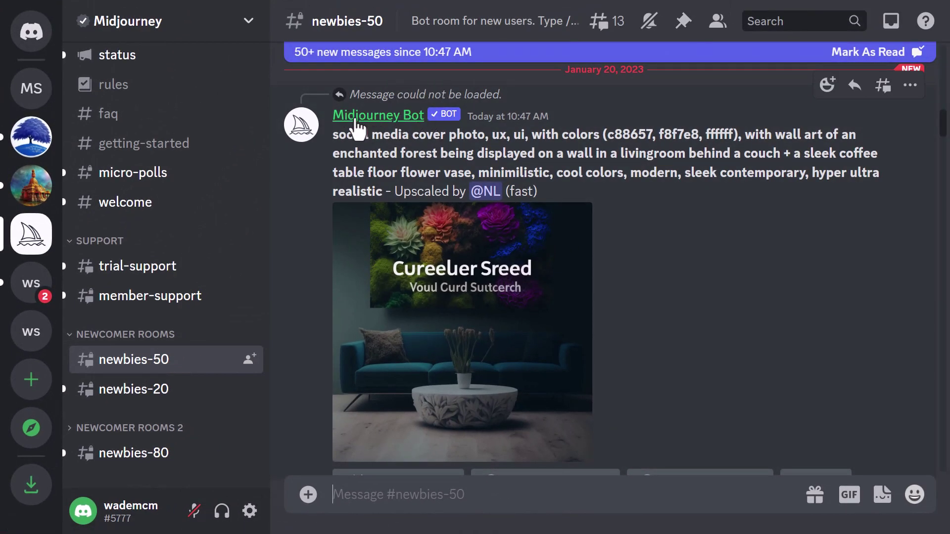
scroll(424, 233, "down", 3)
scroll(445, 314, "down", 2)
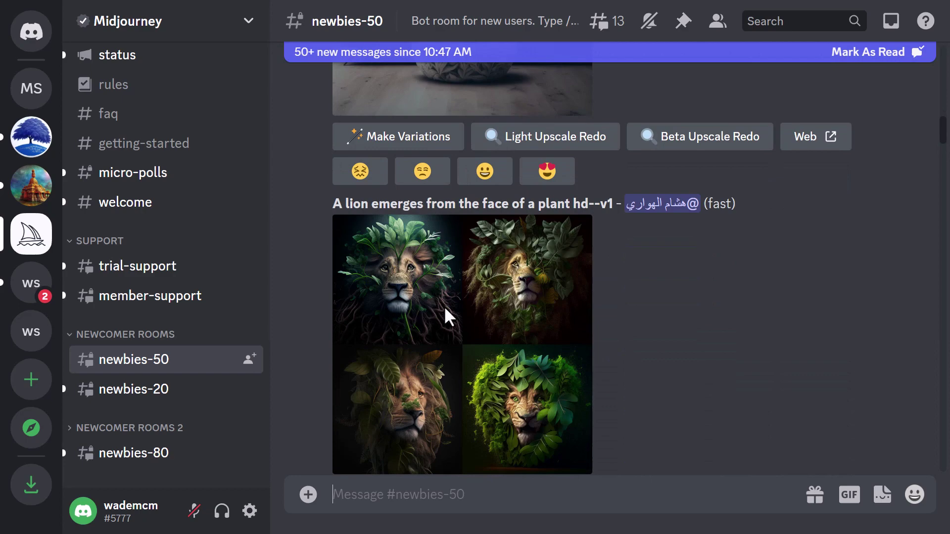
scroll(394, 276, "up", 5)
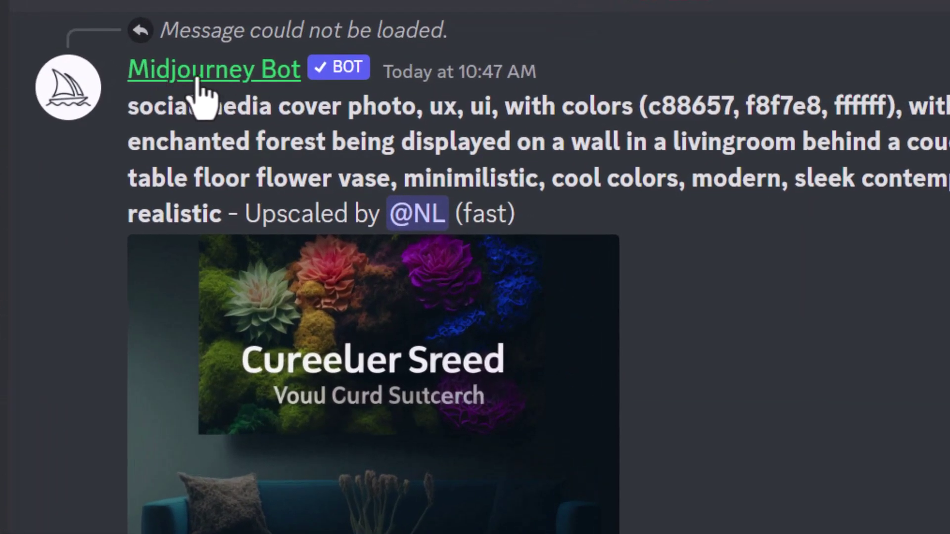
left_click(205, 75)
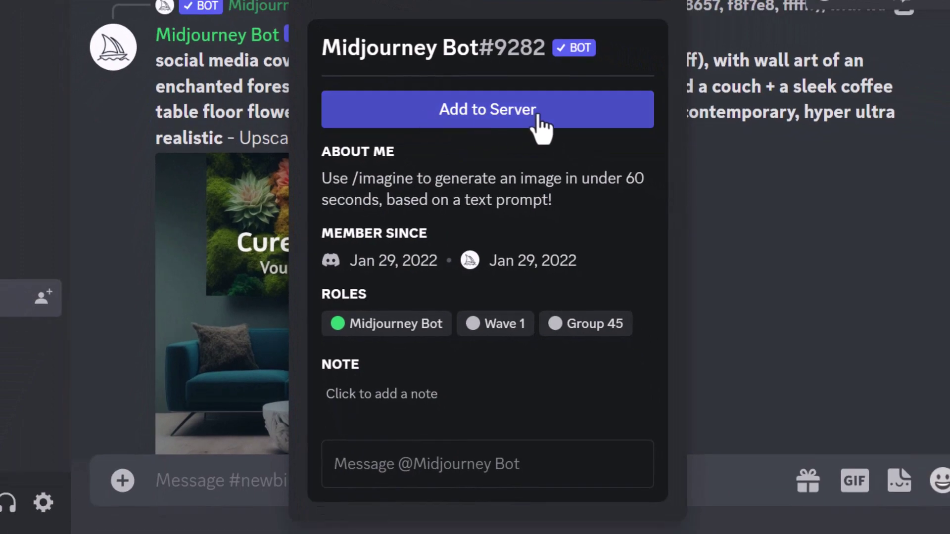
left_click(541, 121)
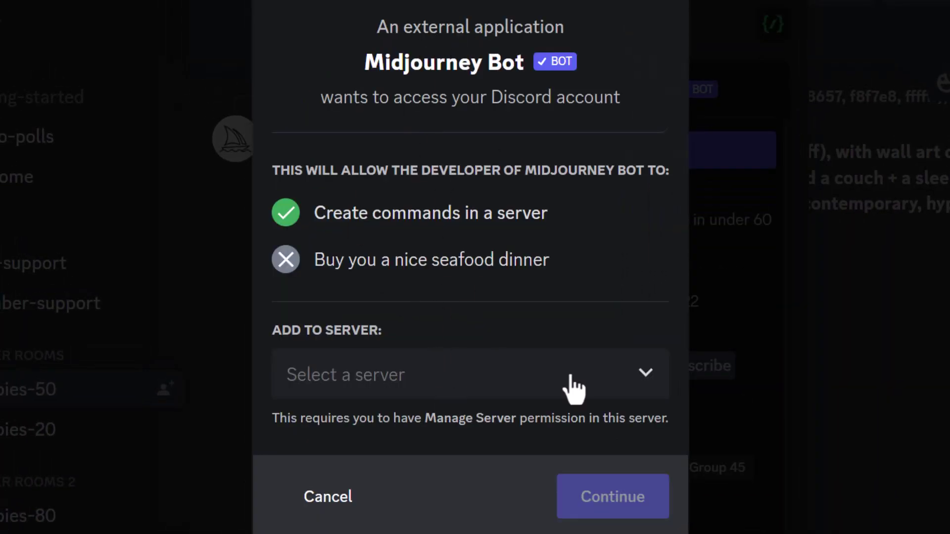
left_click(427, 392)
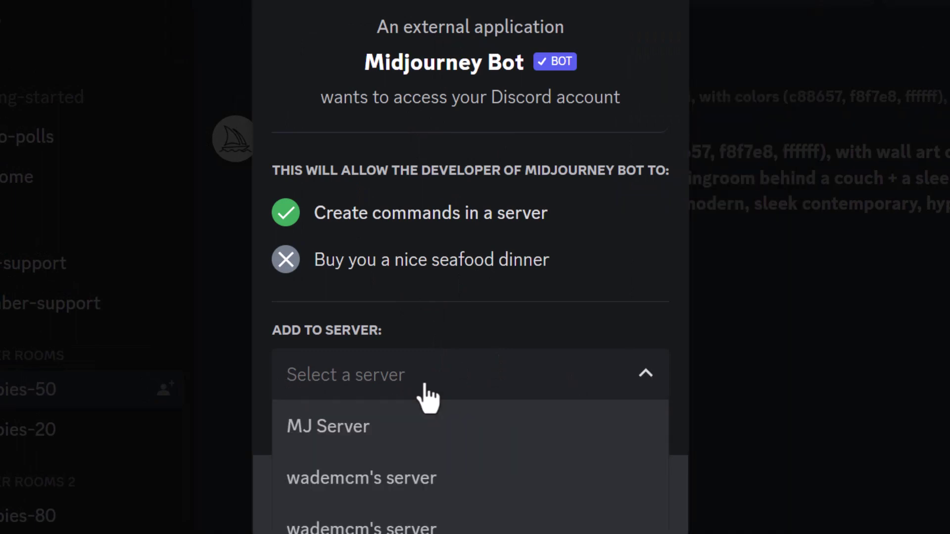
left_click(317, 438)
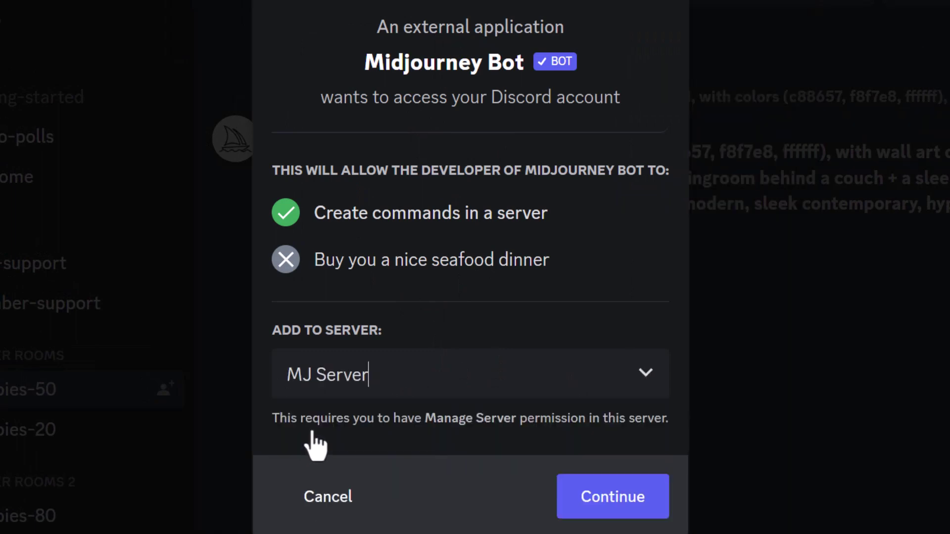
left_click(626, 502)
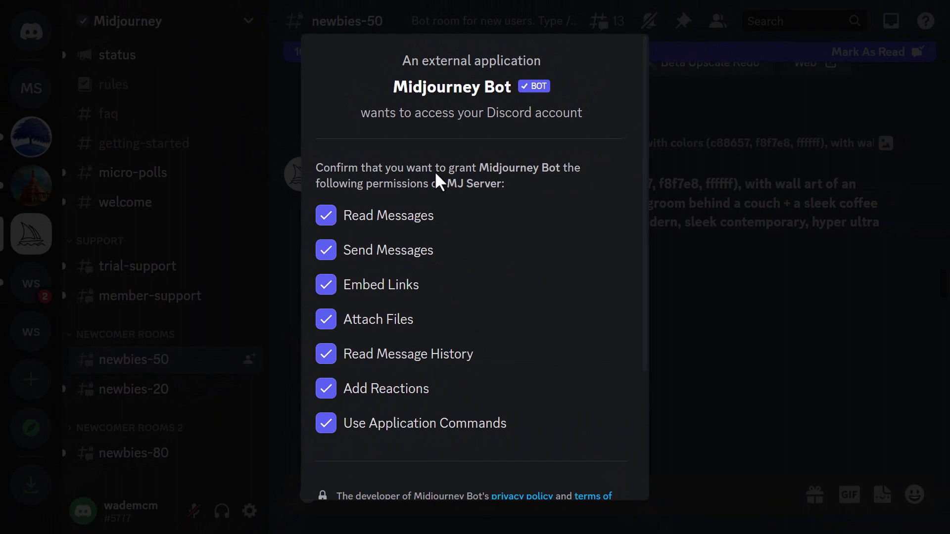
scroll(438, 181, "down", 5)
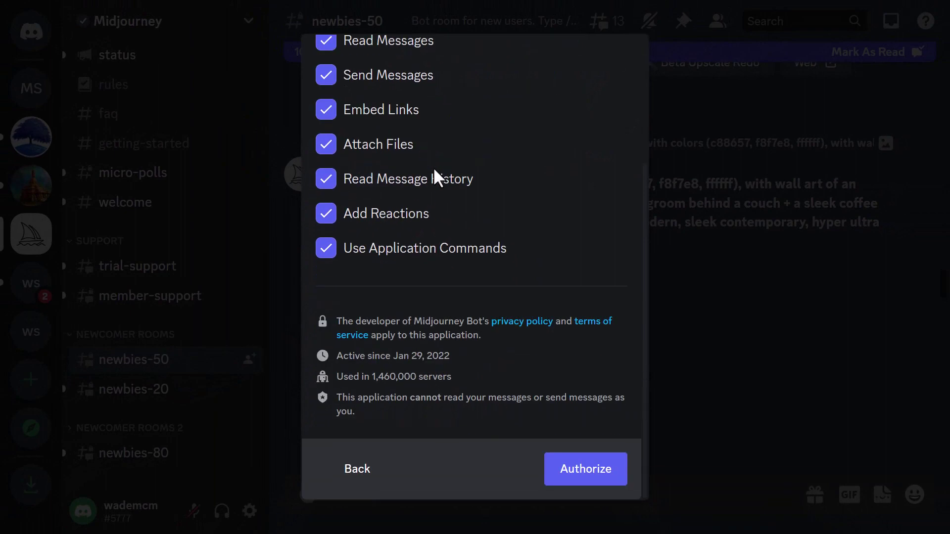
left_click(607, 484)
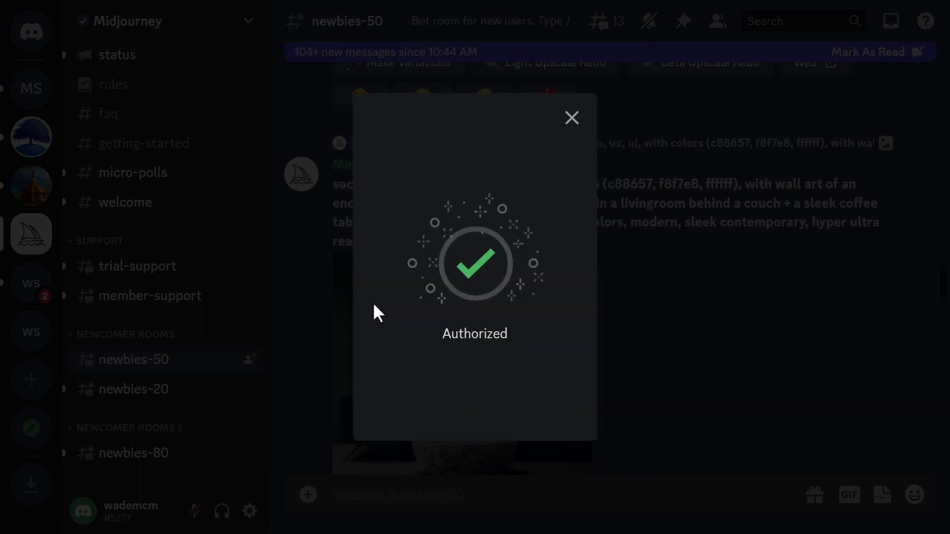
In MJ Server's general channel, send /imagine with the prompt "abstract modjourney server image"
left_click(572, 118)
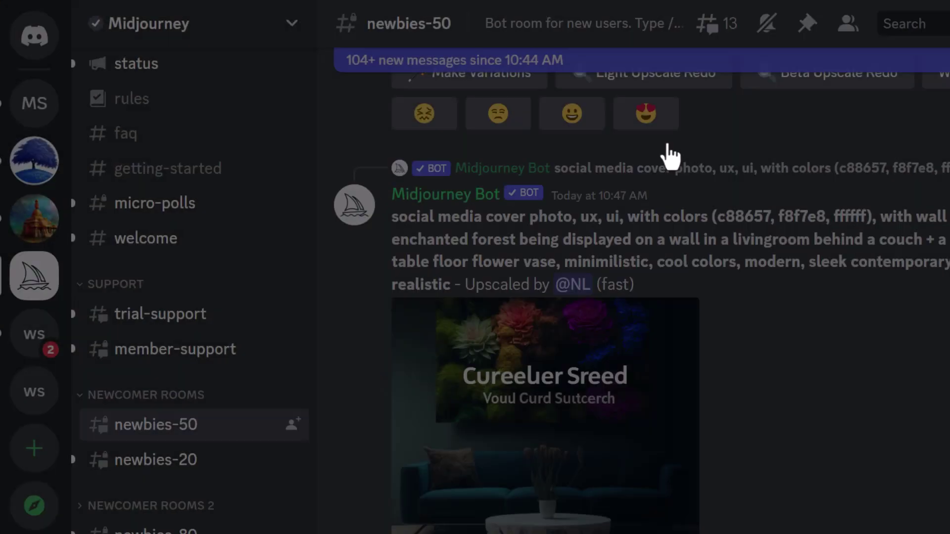
left_click(30, 95)
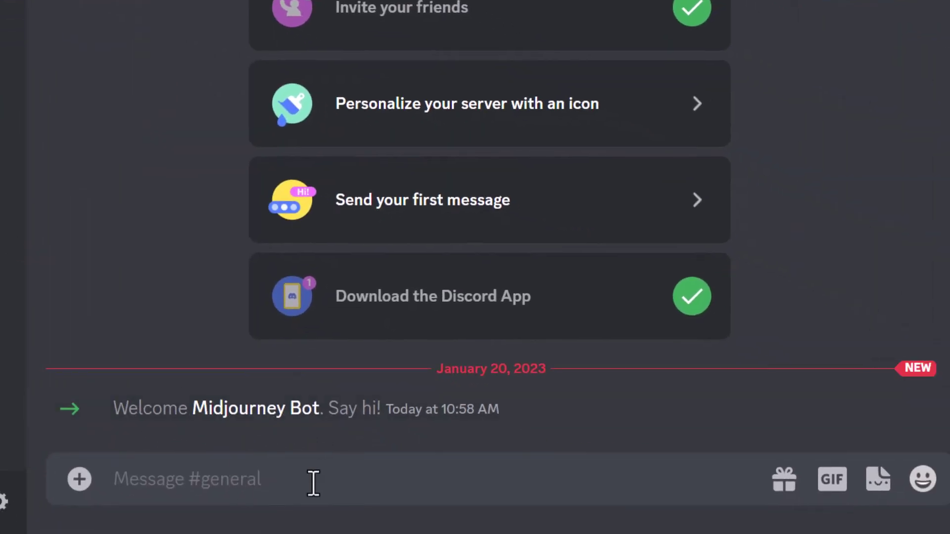
type("/imagine")
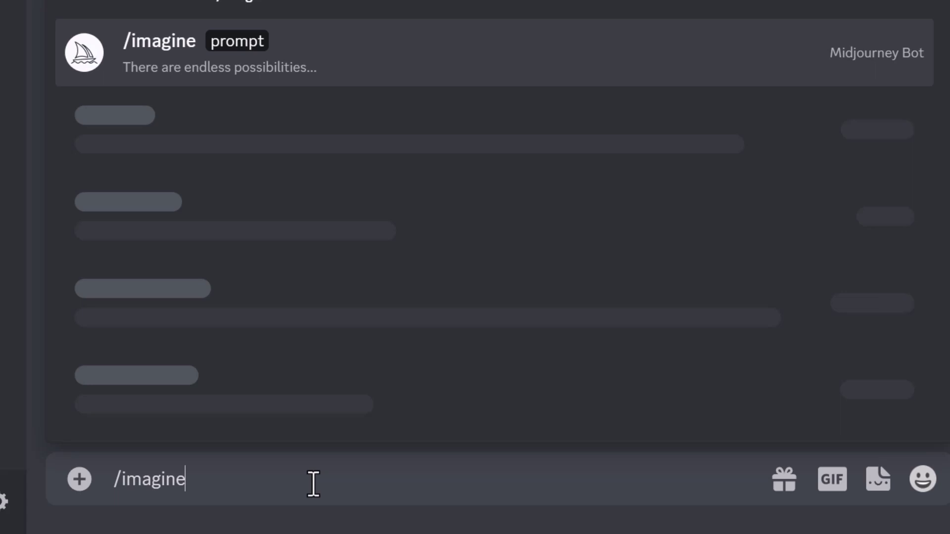
key("Tab")
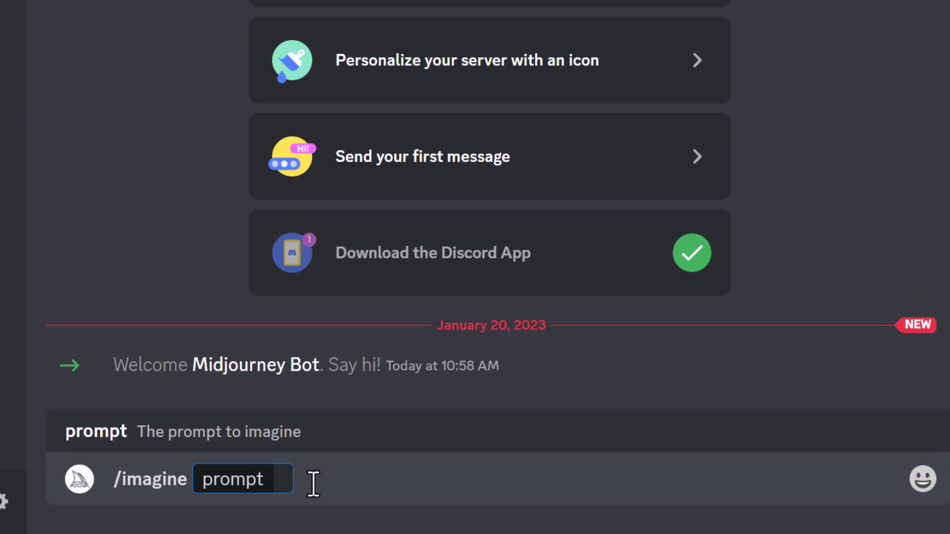
type("mo")
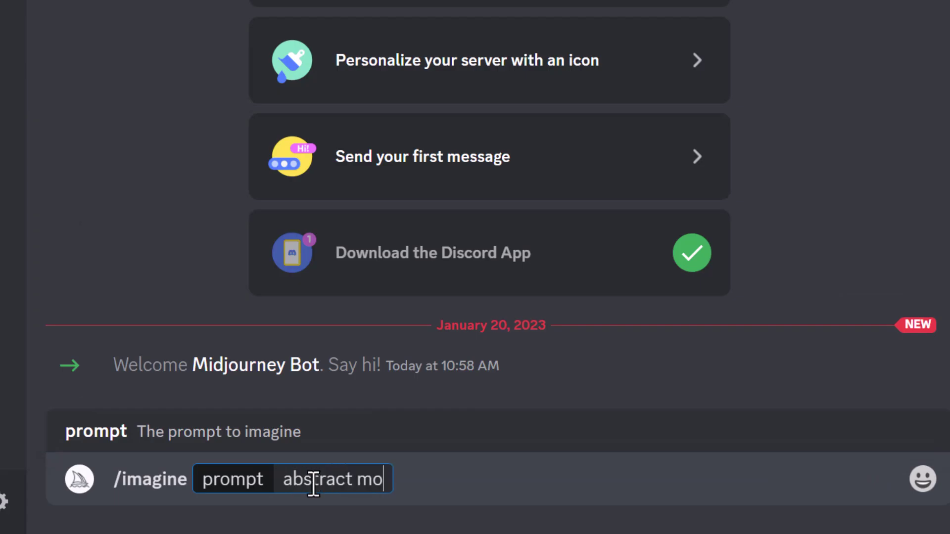
type("djourney server i")
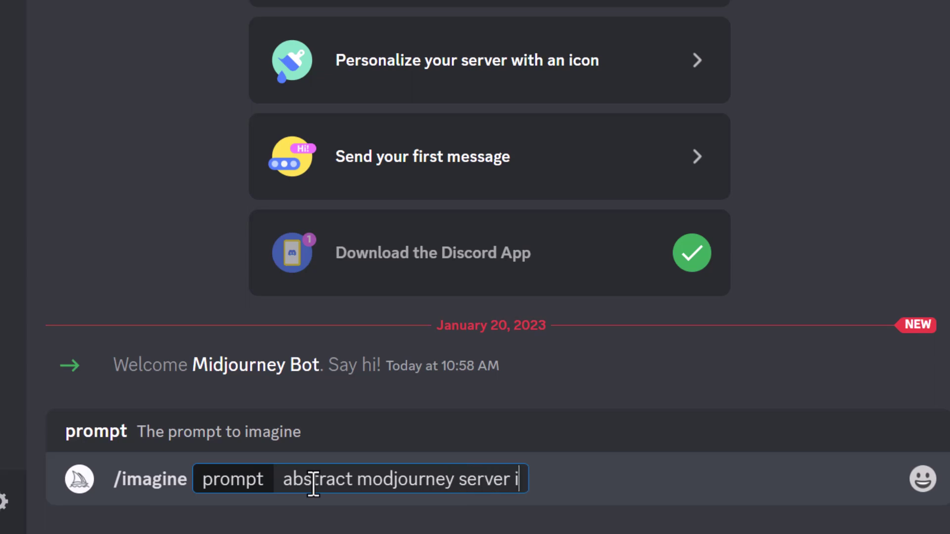
type("mage")
key("Return")
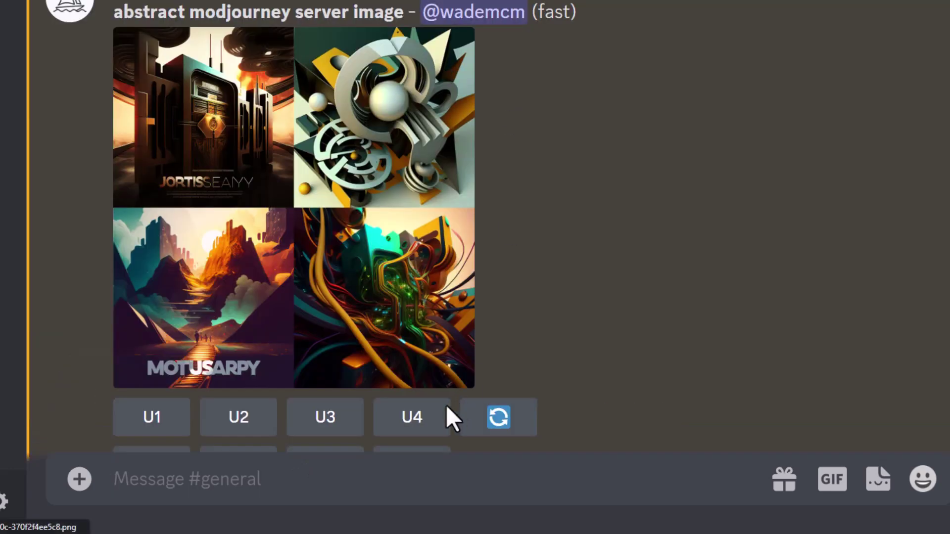
Request upscales of the fourth (U4) and third (U3) images in the grid
left_click(427, 423)
left_click(348, 434)
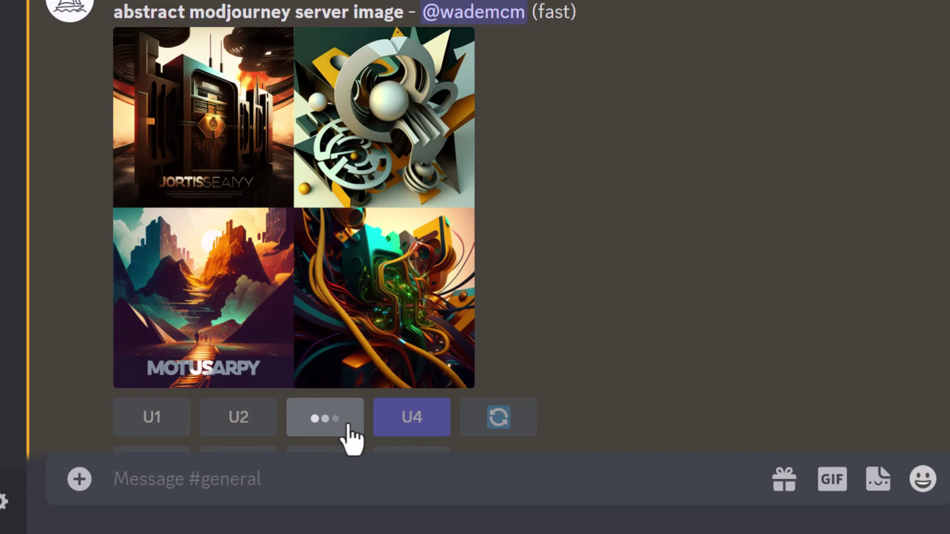